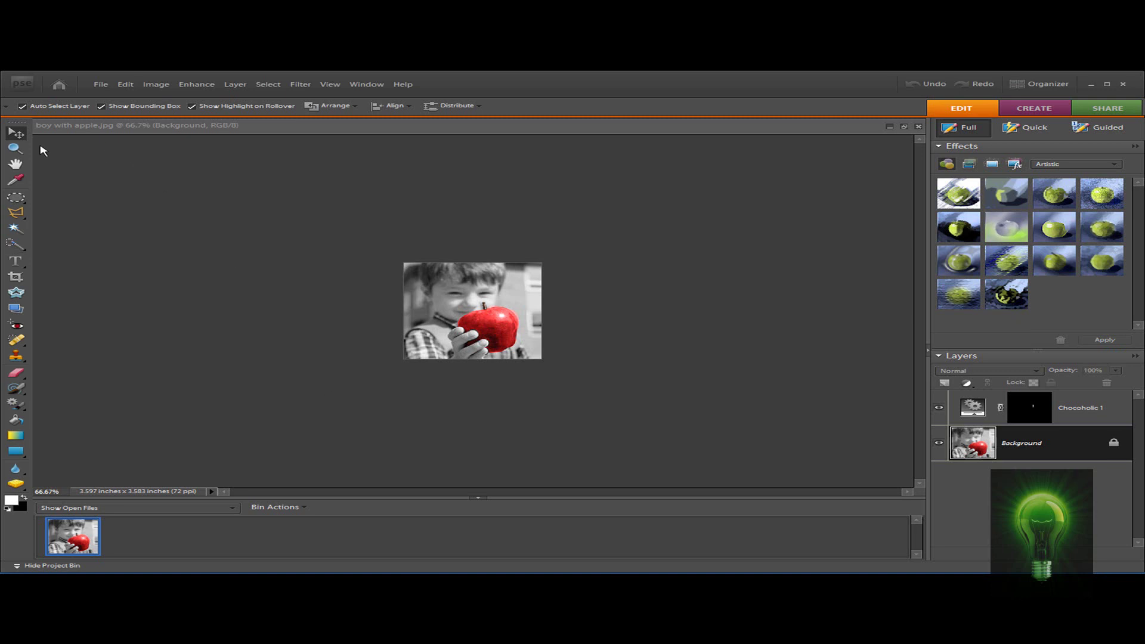
Step: Save the edited image as boy with apple1 in Photoshop (PSD) format in My Pictures and close it
click(16, 148)
click(98, 106)
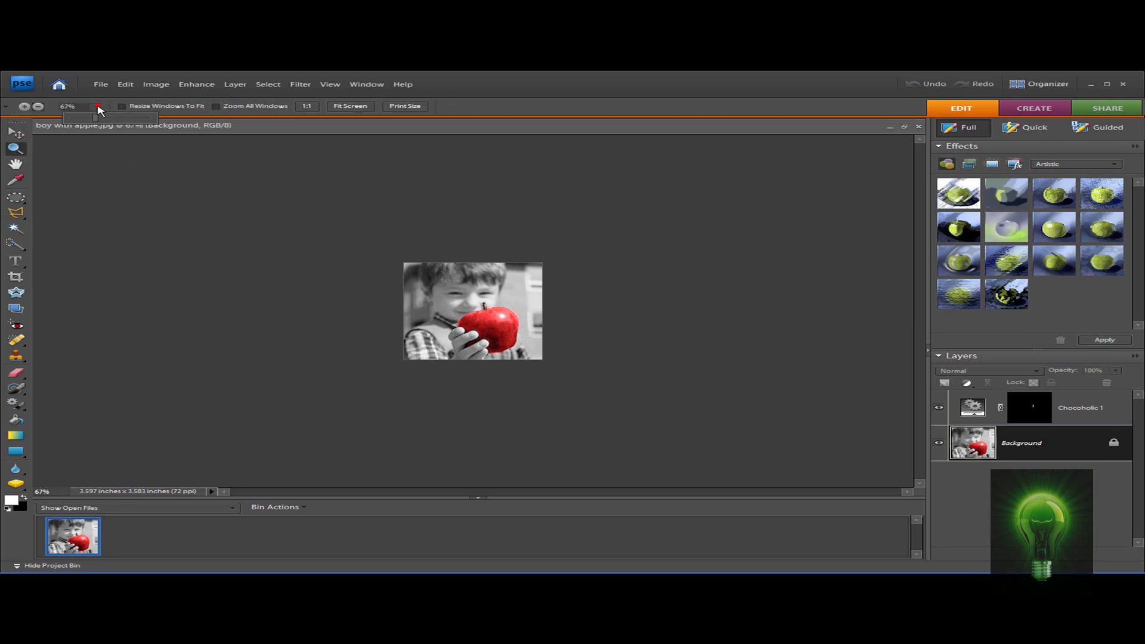
drag(96, 121, 108, 121)
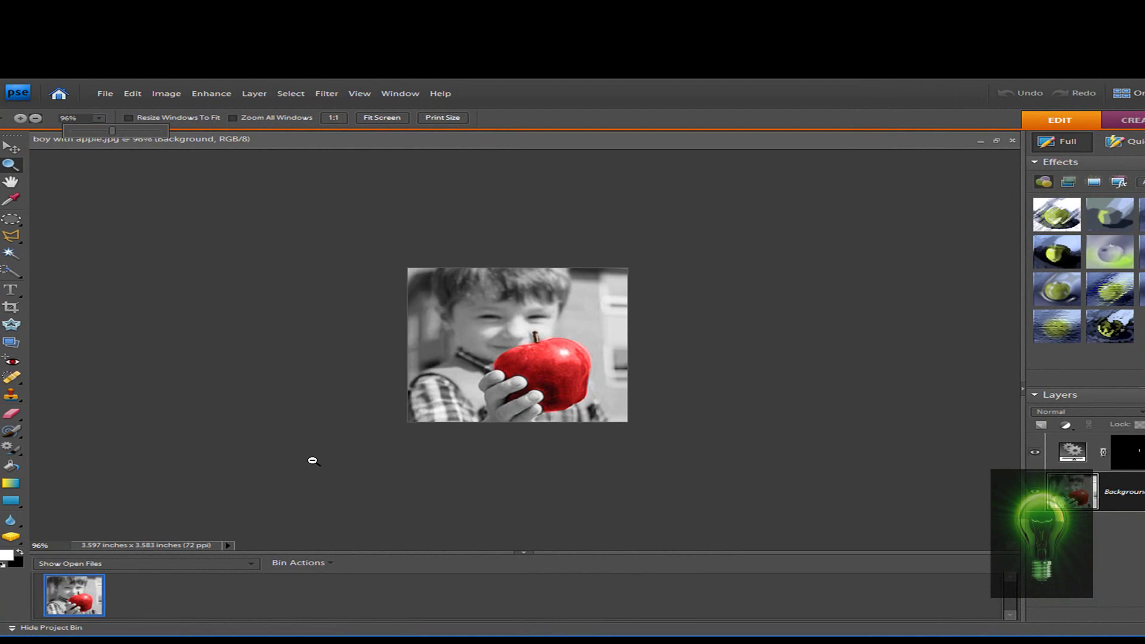
right_click(84, 598)
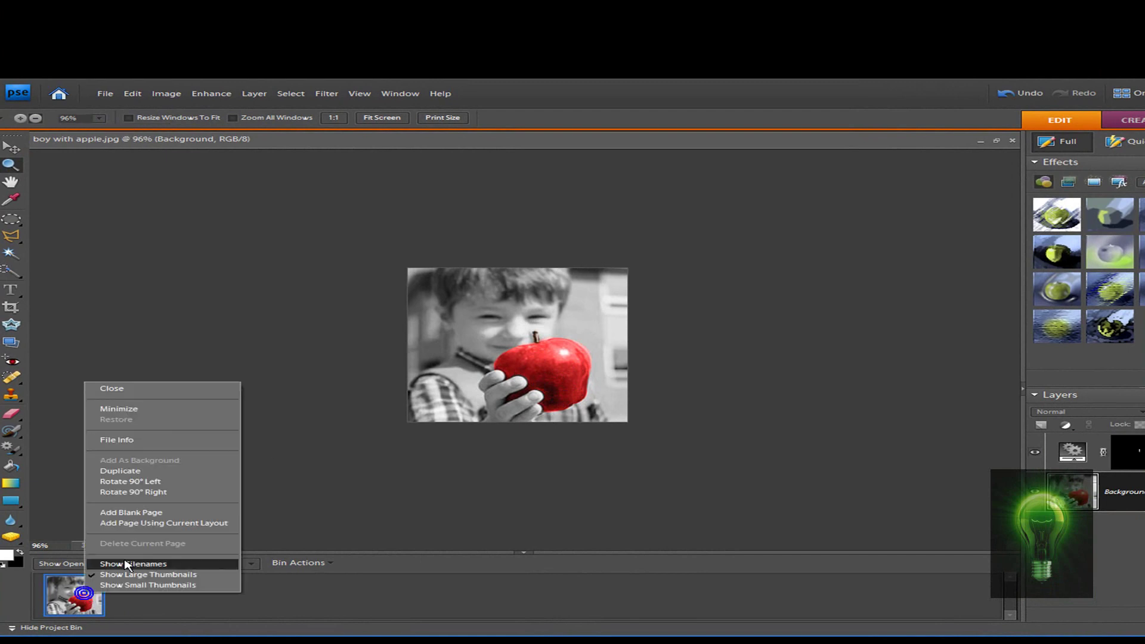
click(164, 386)
click(590, 301)
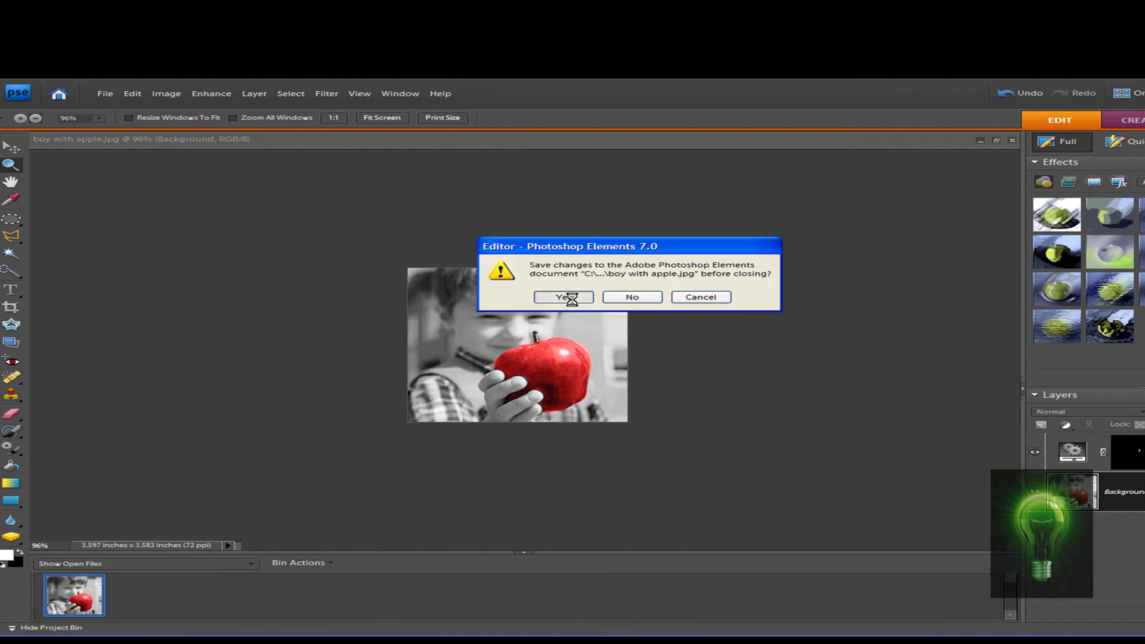
click(642, 376)
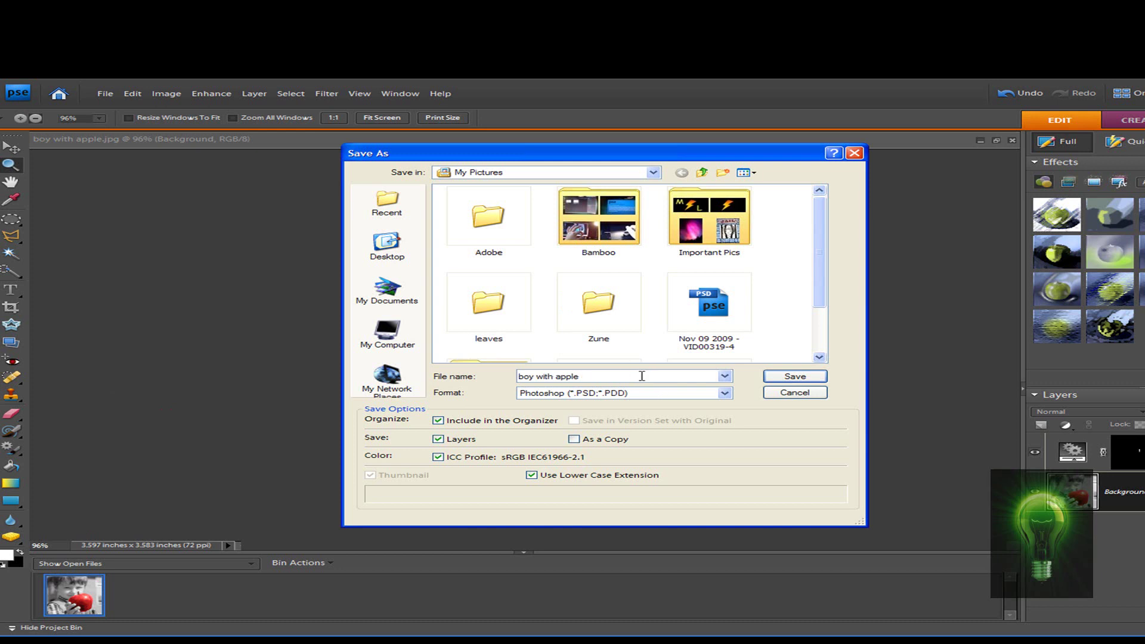
text(1)
click(795, 376)
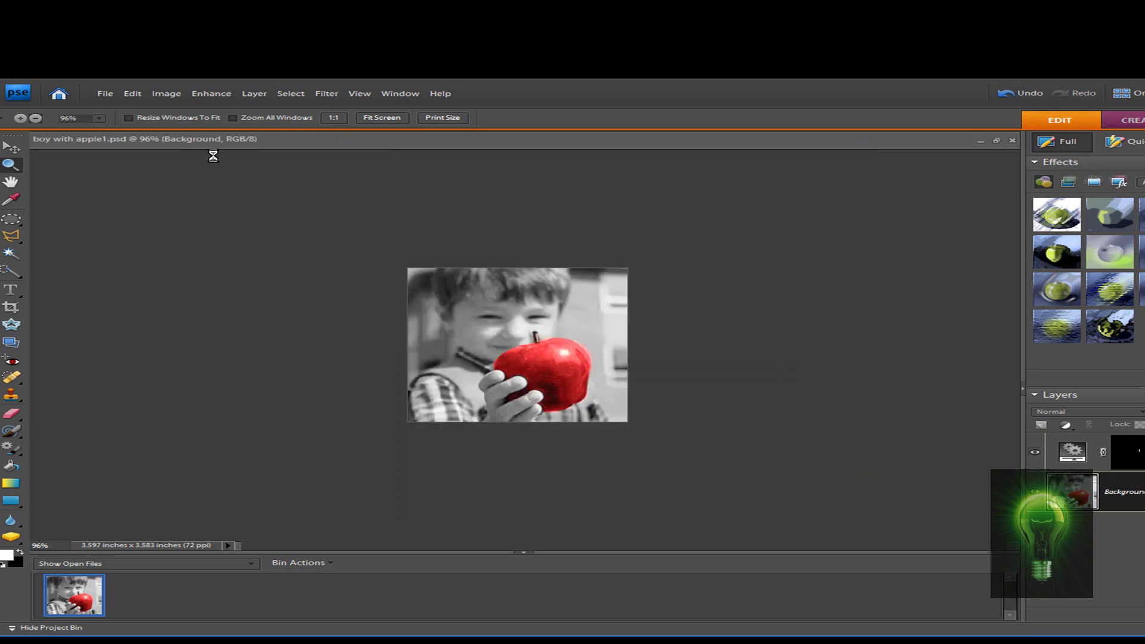
Step: Open the original boy with apple.jpg and swap the foreground and background colours so black is in front
click(105, 96)
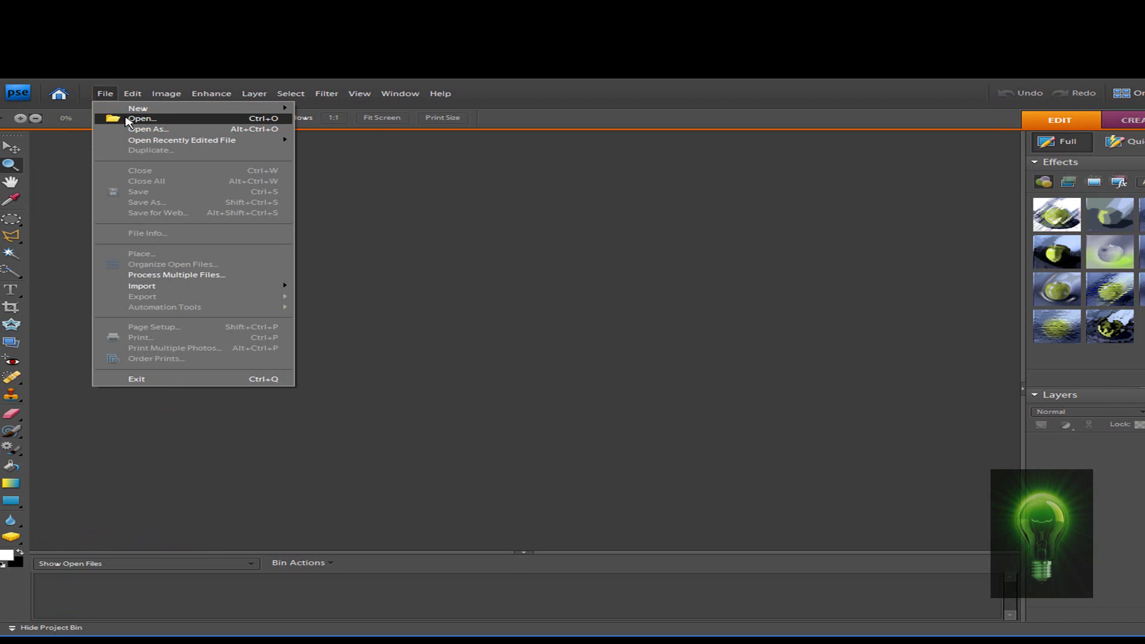
click(141, 119)
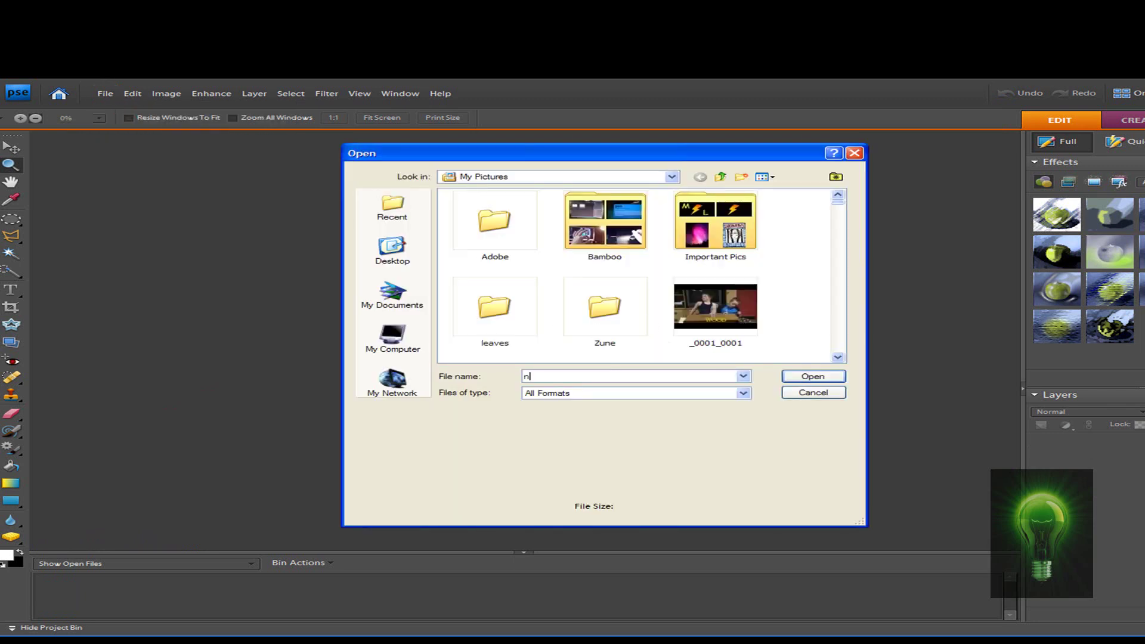
text(boy)
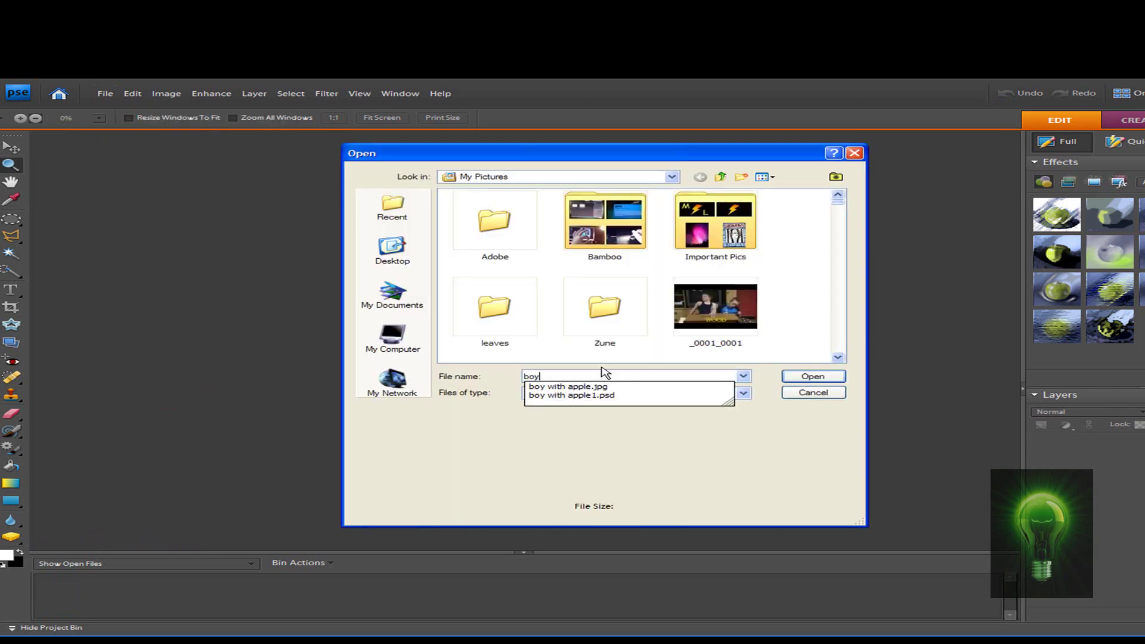
click(610, 387)
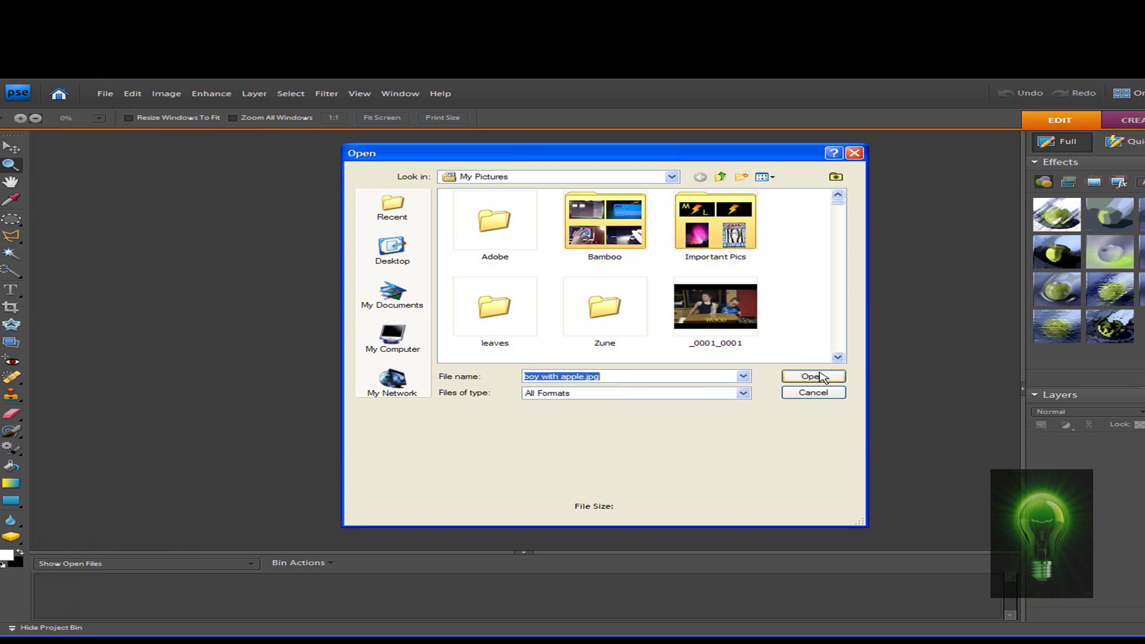
click(813, 377)
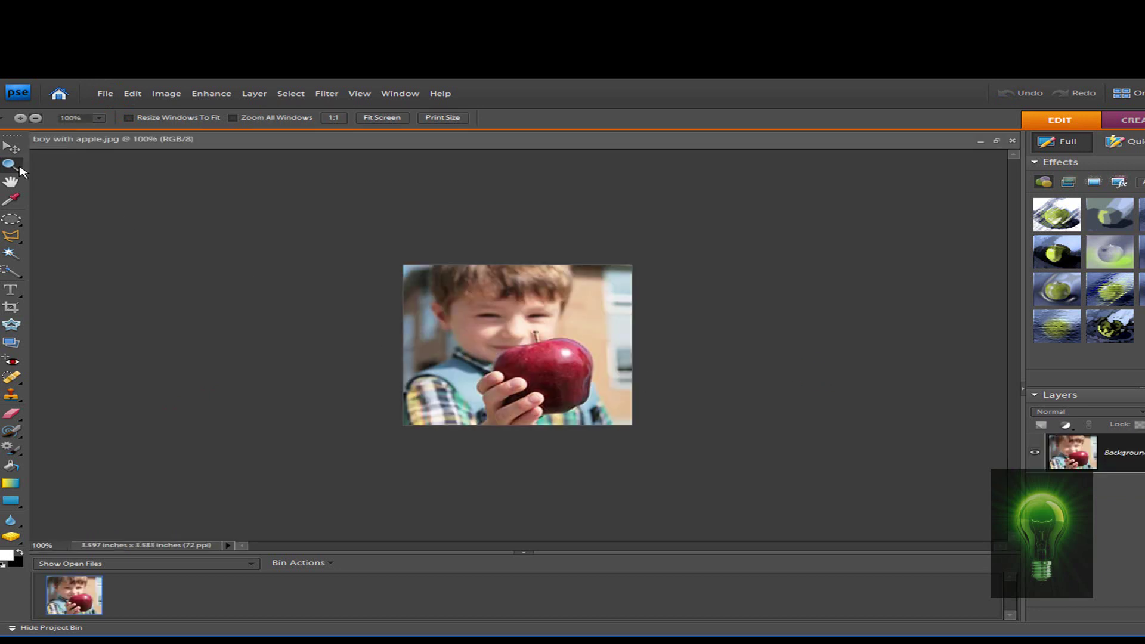
click(101, 119)
drag(103, 135, 110, 136)
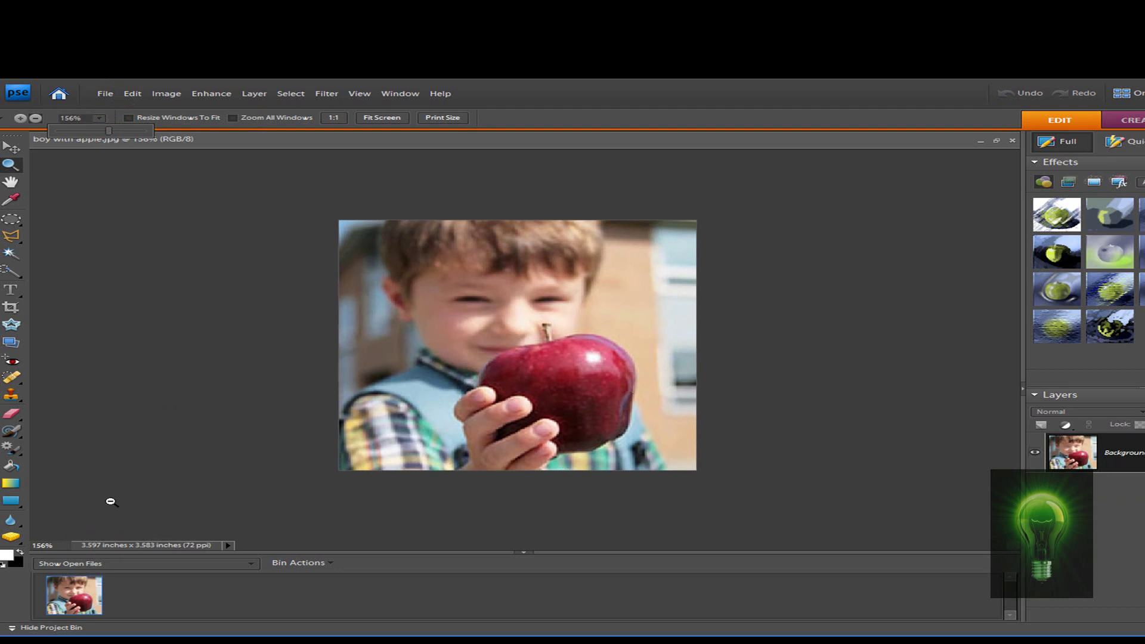
click(20, 554)
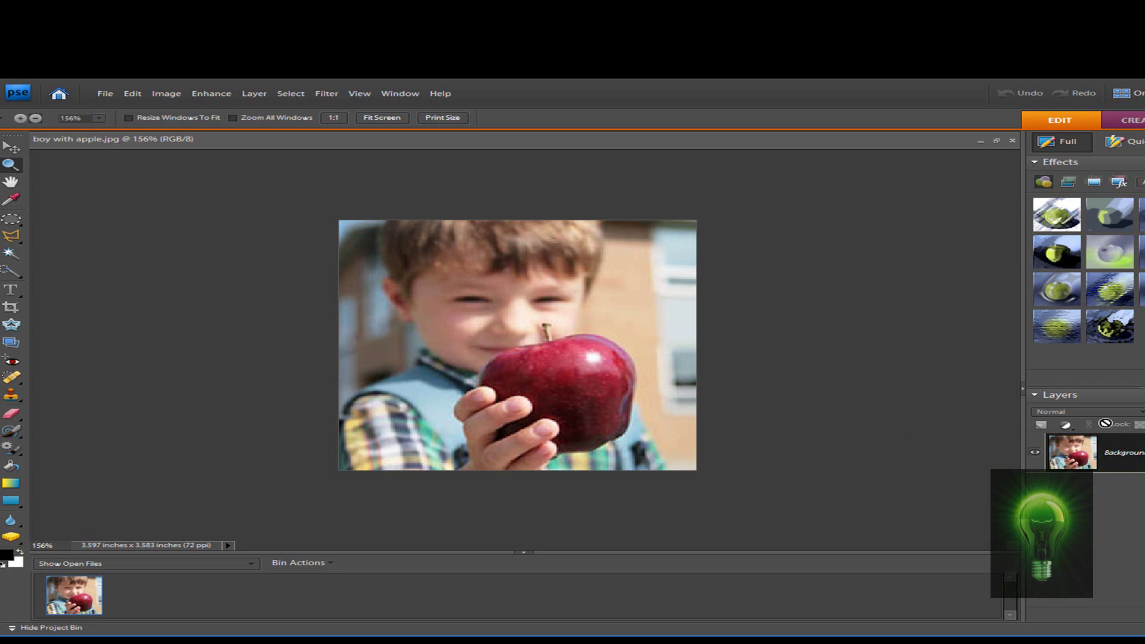
click(1065, 425)
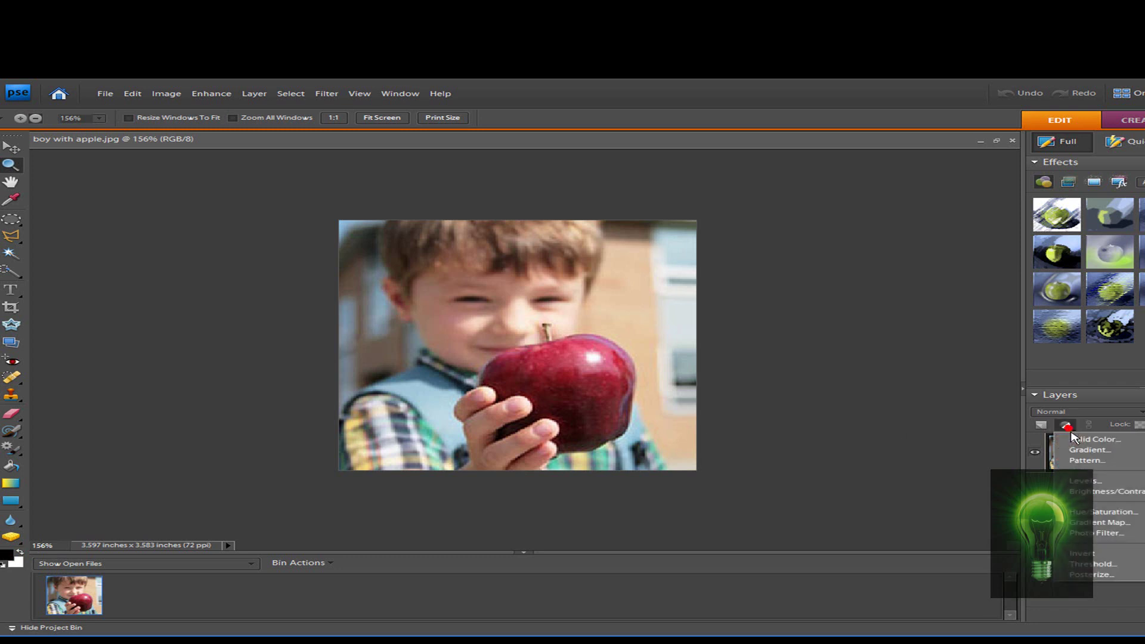
click(1114, 495)
drag(772, 255, 742, 279)
click(958, 227)
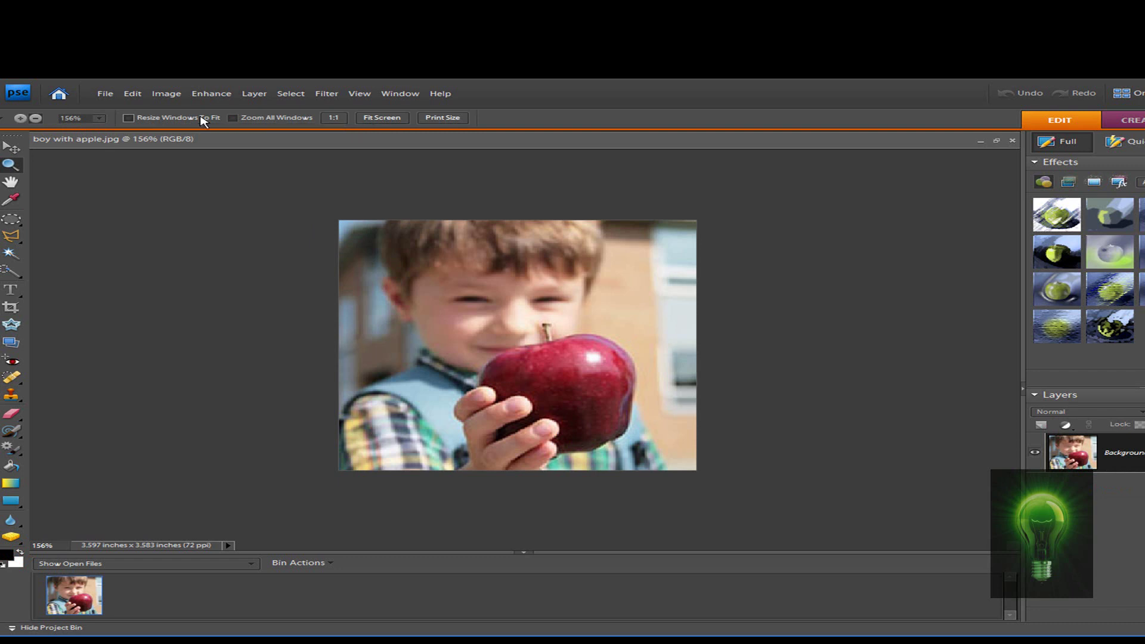
Step: Remove the colour from the whole photo with the Remove Color command
key(ctrl+shift+u)
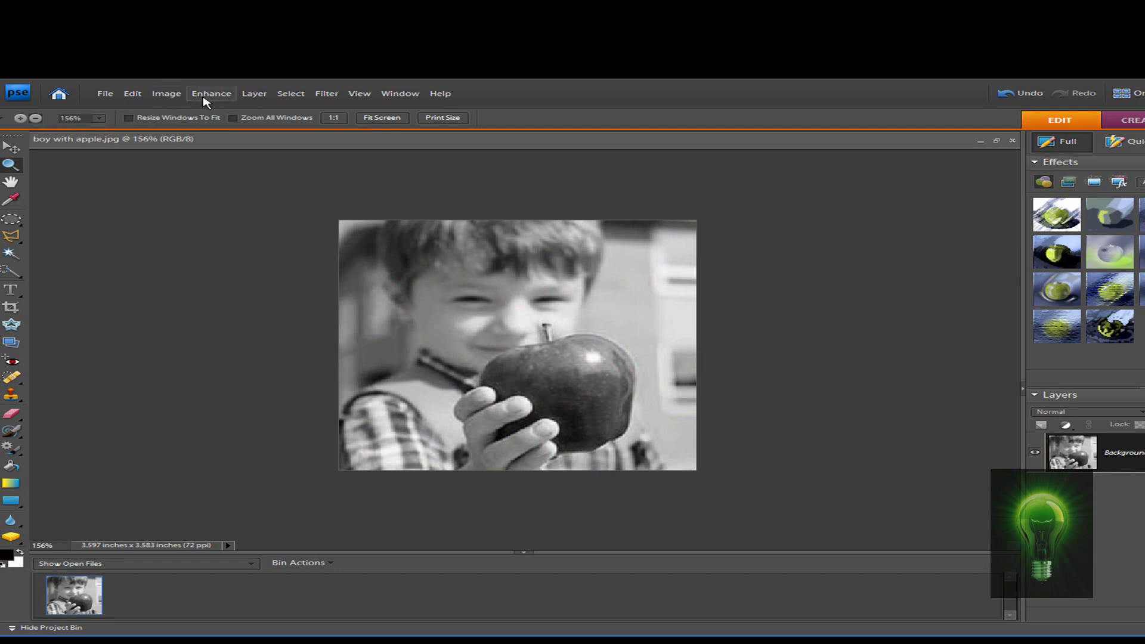
click(203, 95)
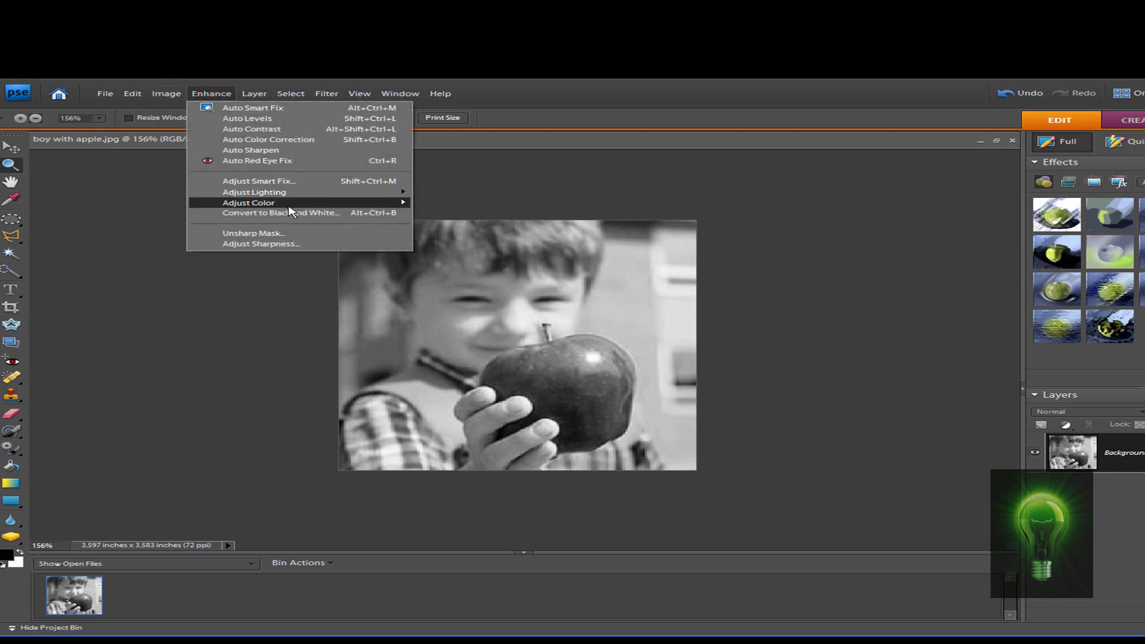
mouse_move(291, 207)
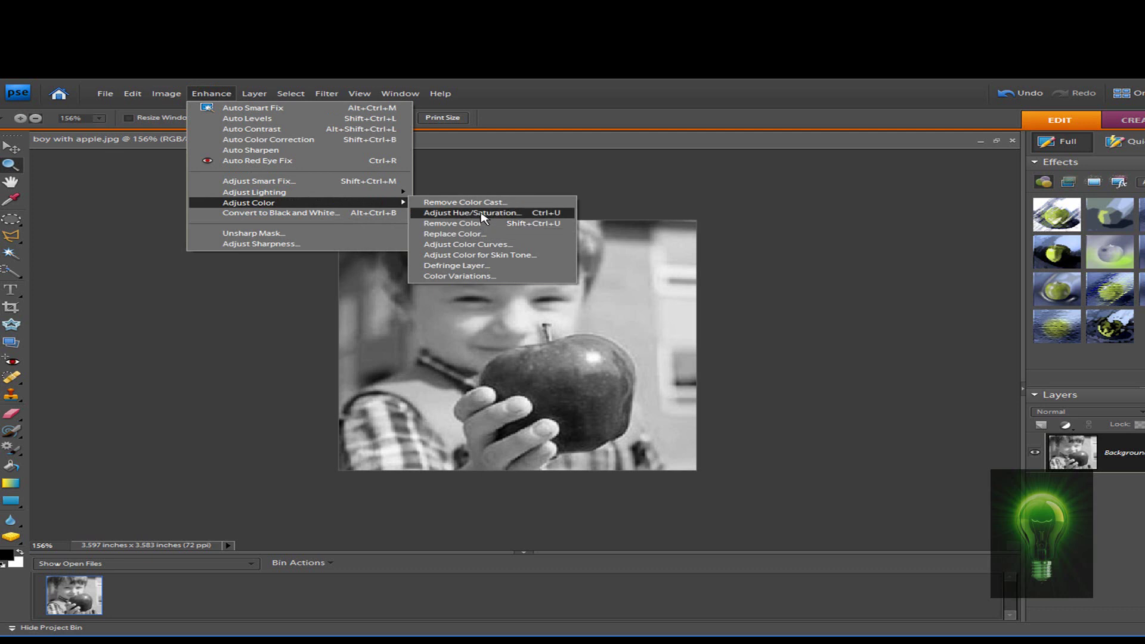
click(134, 310)
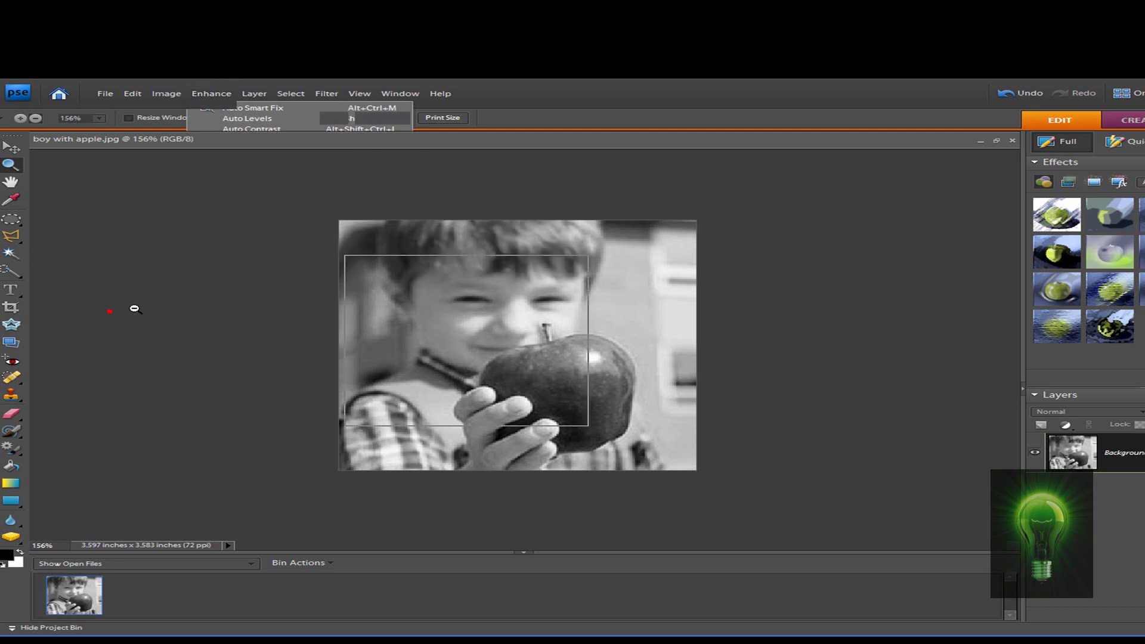
click(135, 309)
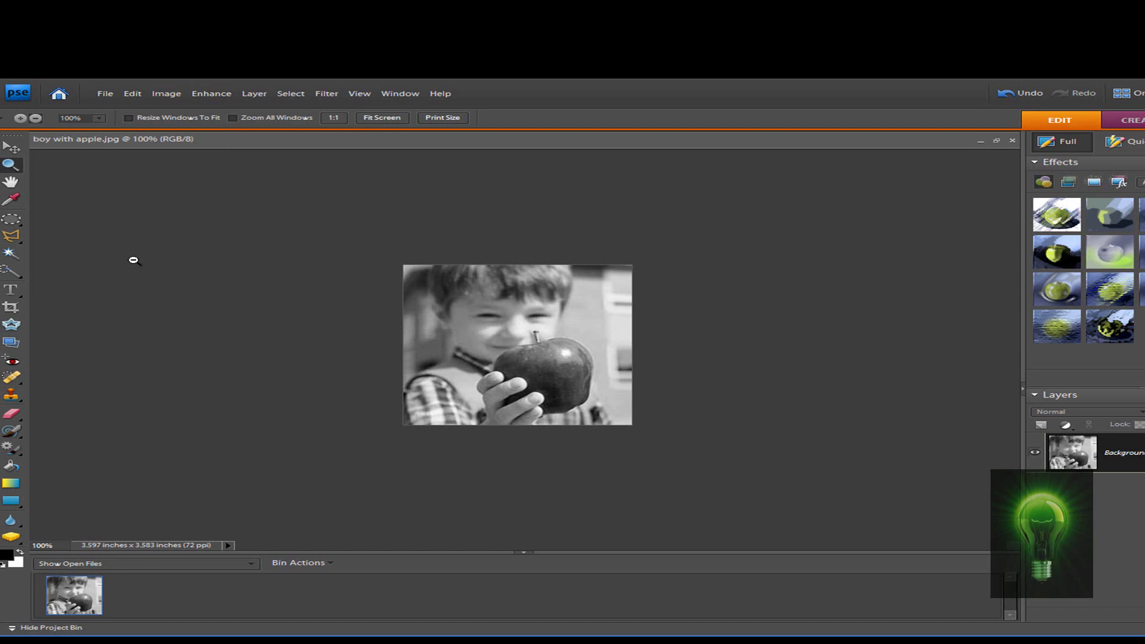
Step: Activate the Detail Smart Brush Tool and choose the Red All Over preset from the Color category
click(99, 119)
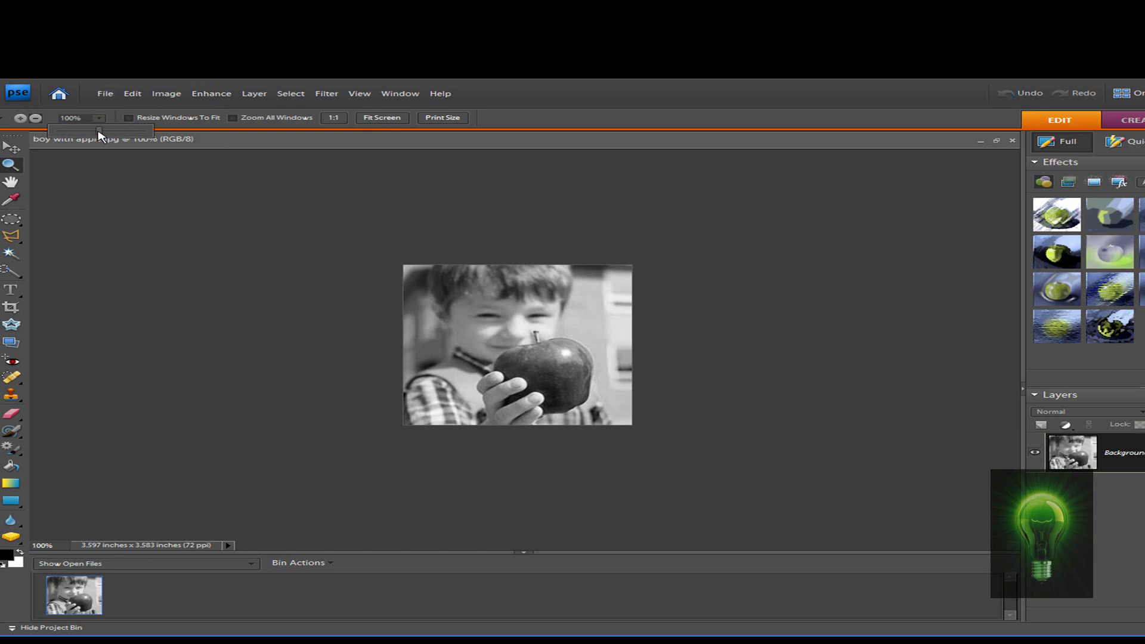
drag(99, 135, 115, 137)
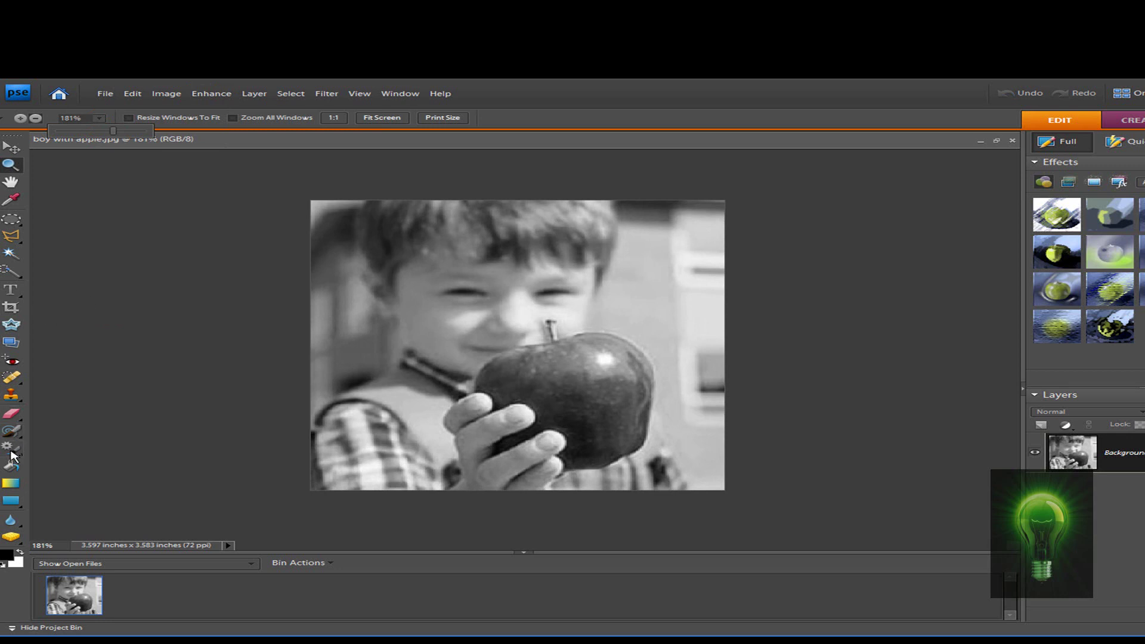
click(11, 455)
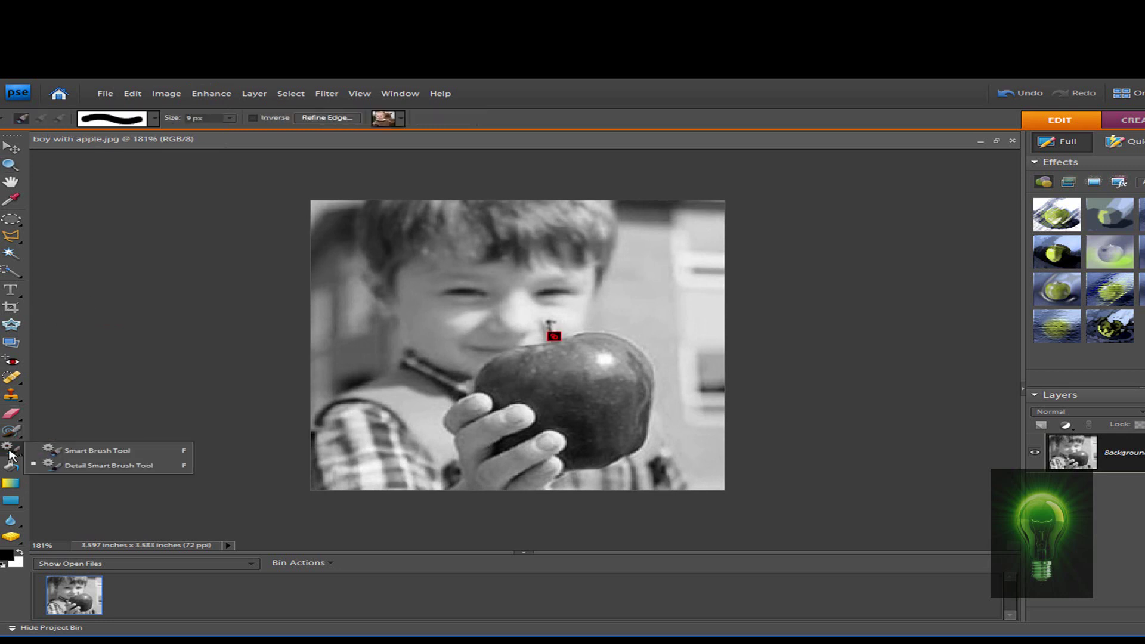
click(61, 453)
click(12, 450)
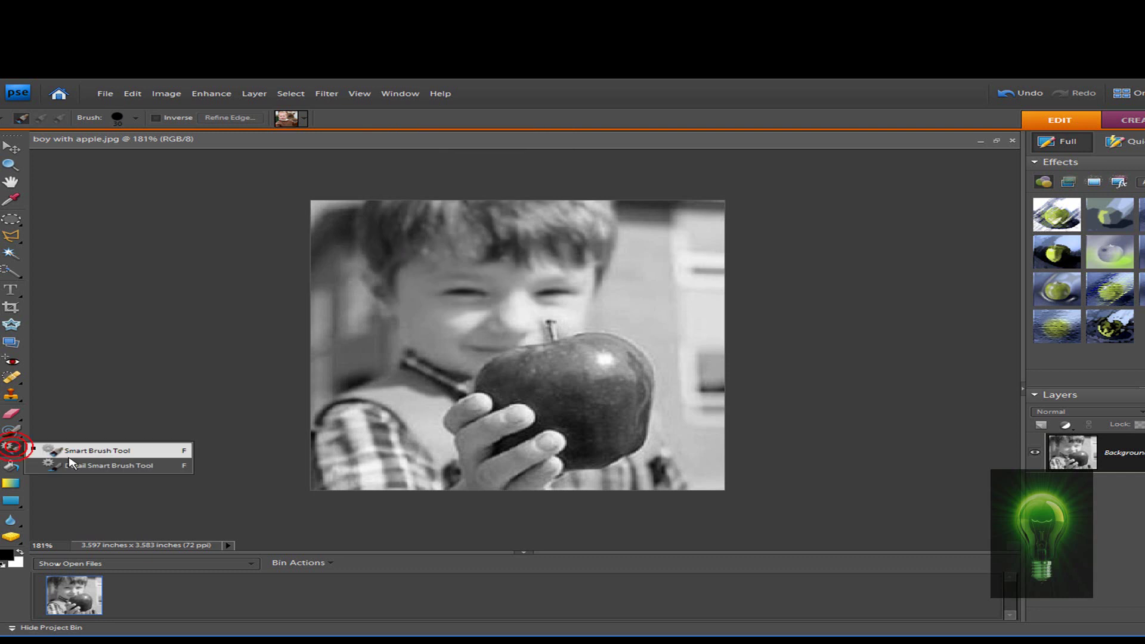
click(75, 463)
click(74, 463)
click(16, 450)
click(75, 465)
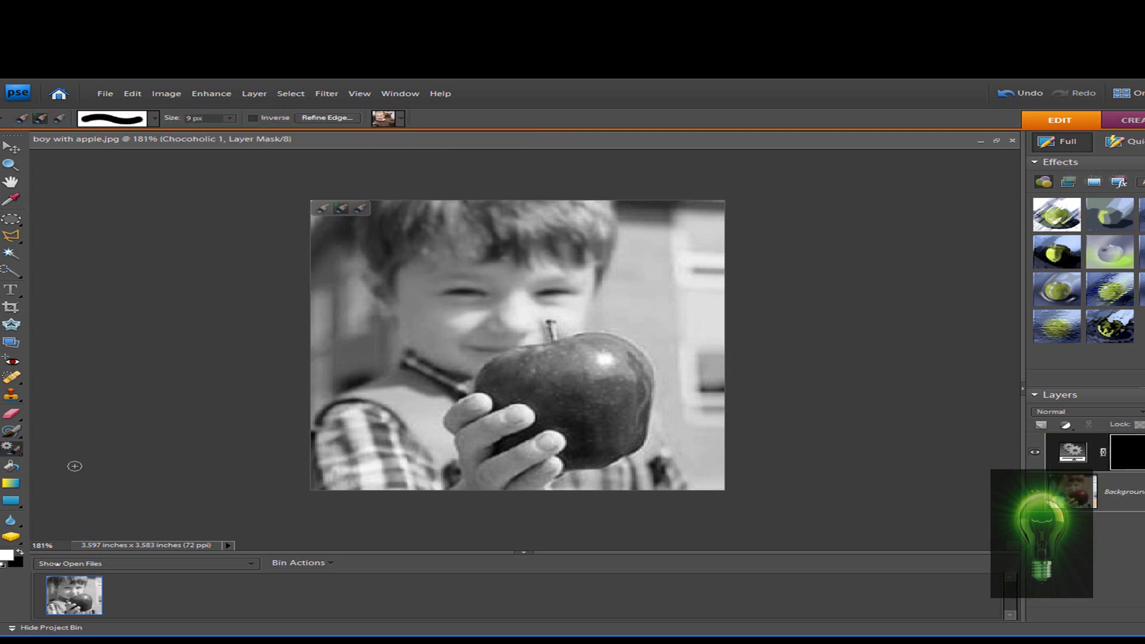
click(401, 118)
scroll(443, 239, down, 5)
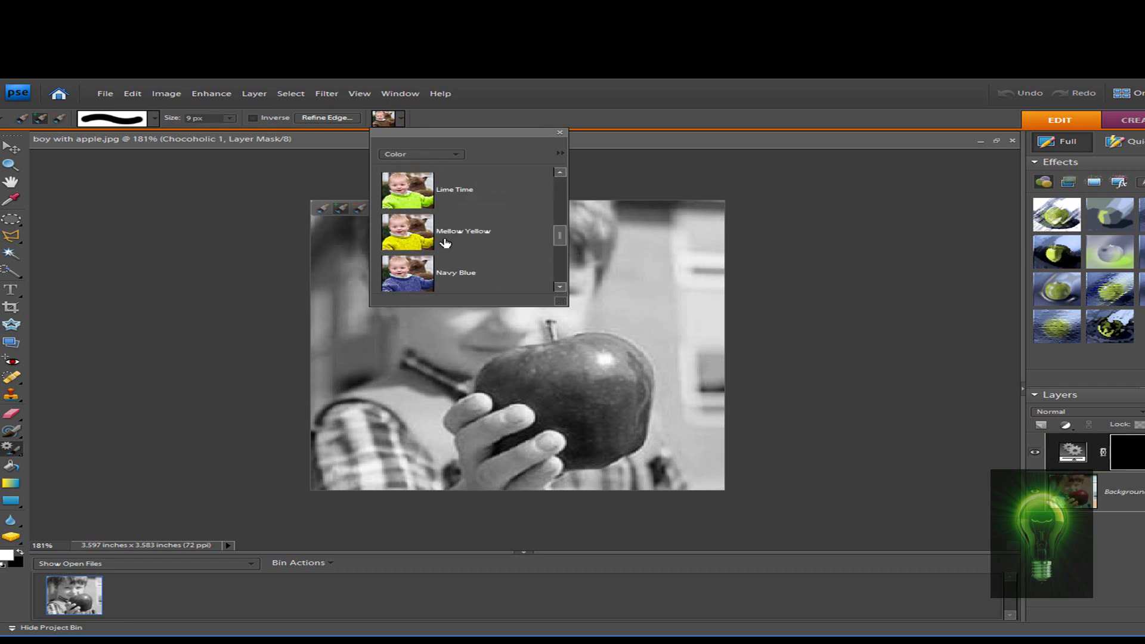
click(419, 275)
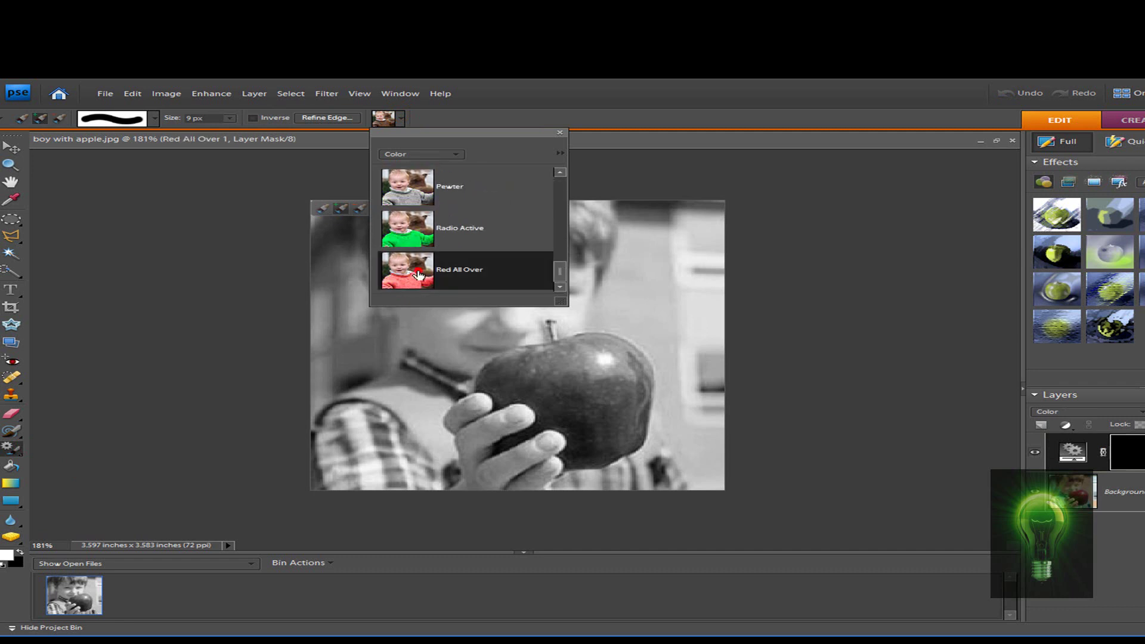
click(559, 133)
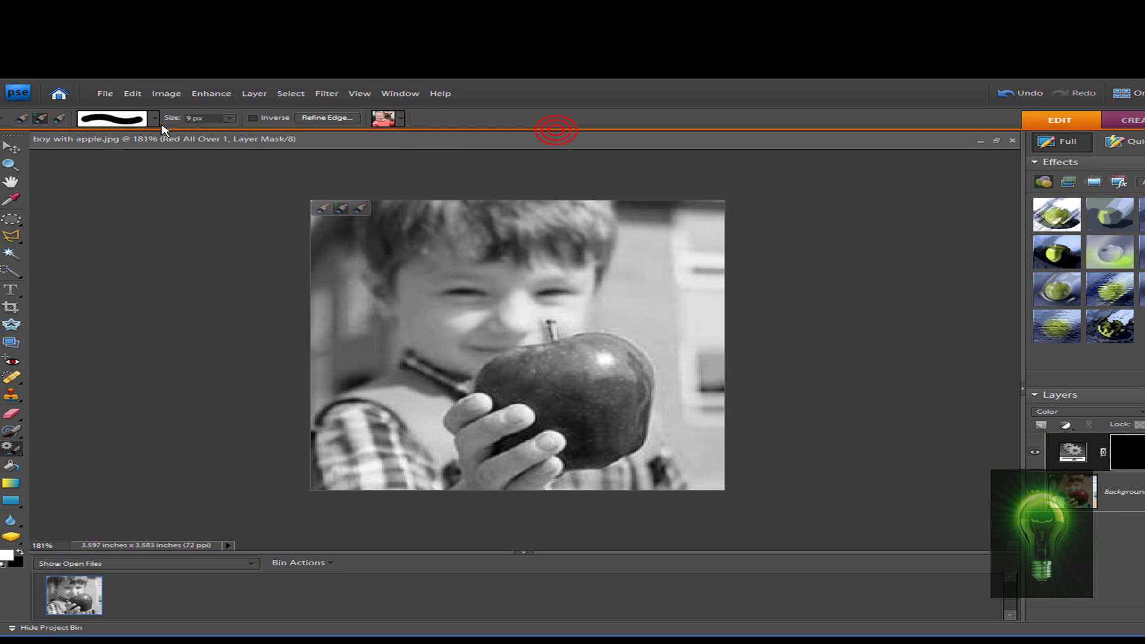
Step: Set the smart brush size to 29 px and paint red over the entire apple, including the overlapping fingers
click(230, 118)
drag(235, 130, 272, 130)
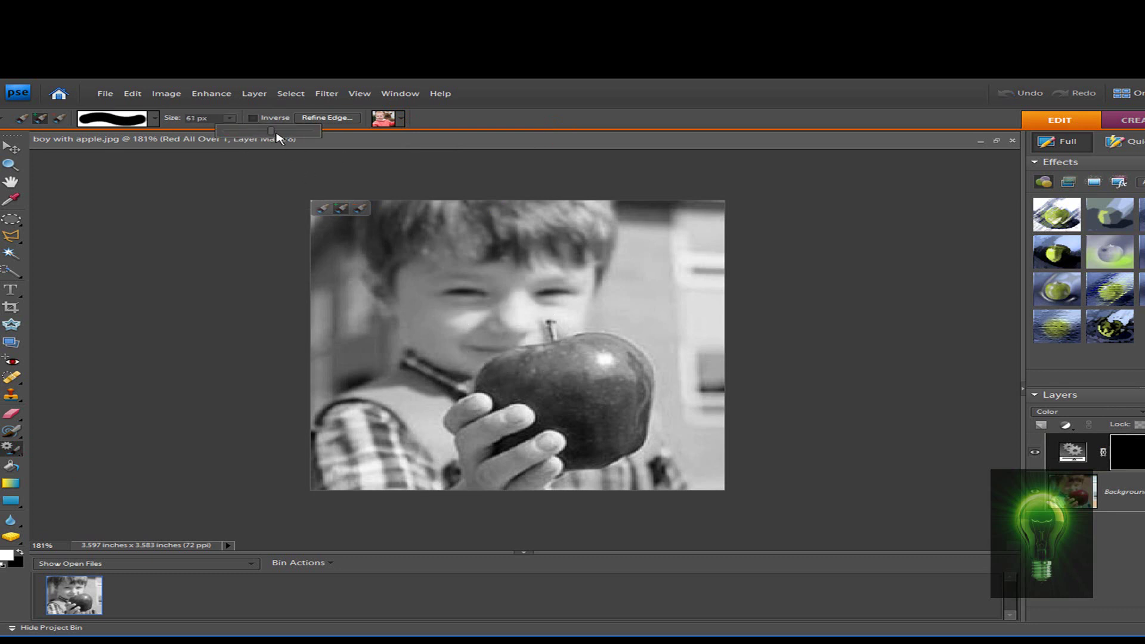
drag(270, 133, 250, 133)
mouse_move(525, 352)
mouse_down()
mouse_move(510, 373)
mouse_move(627, 340)
mouse_up()
mouse_move(529, 425)
mouse_down()
mouse_move(539, 457)
mouse_move(605, 460)
mouse_move(631, 430)
mouse_move(632, 345)
mouse_up()
mouse_move(481, 399)
mouse_down()
mouse_move(511, 392)
mouse_move(584, 385)
mouse_move(610, 360)
mouse_move(512, 367)
mouse_move(521, 385)
mouse_move(594, 331)
mouse_move(551, 343)
mouse_move(562, 437)
mouse_move(536, 437)
mouse_move(600, 415)
mouse_up()
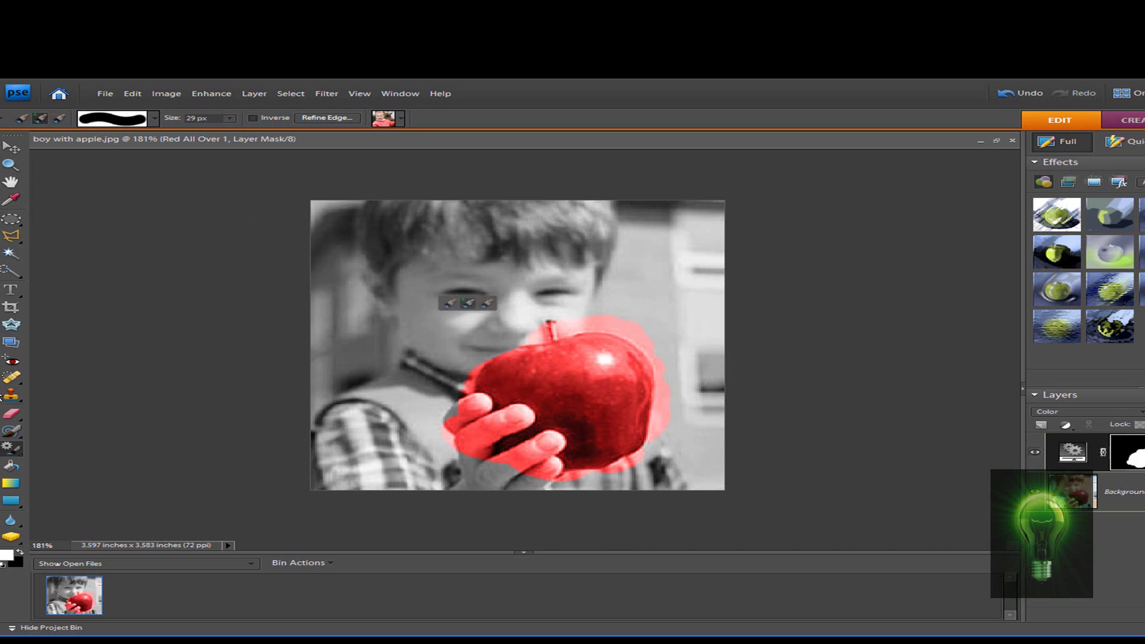
Step: Erase the red spill around the apple's outer edge and stem with a 61 px Eraser
click(12, 413)
click(66, 417)
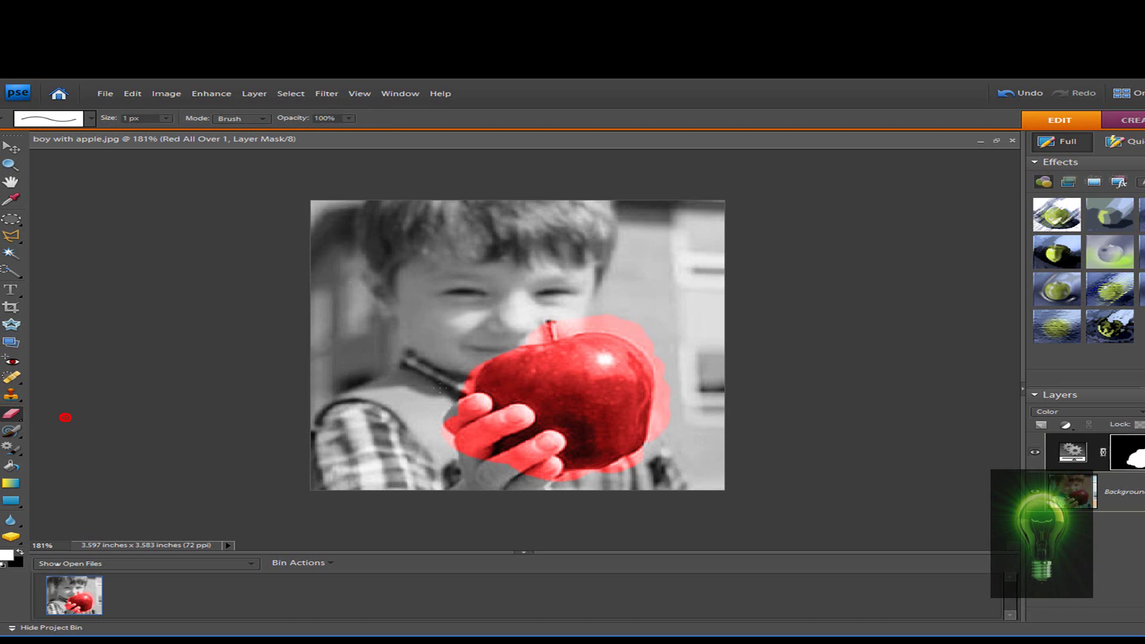
click(168, 122)
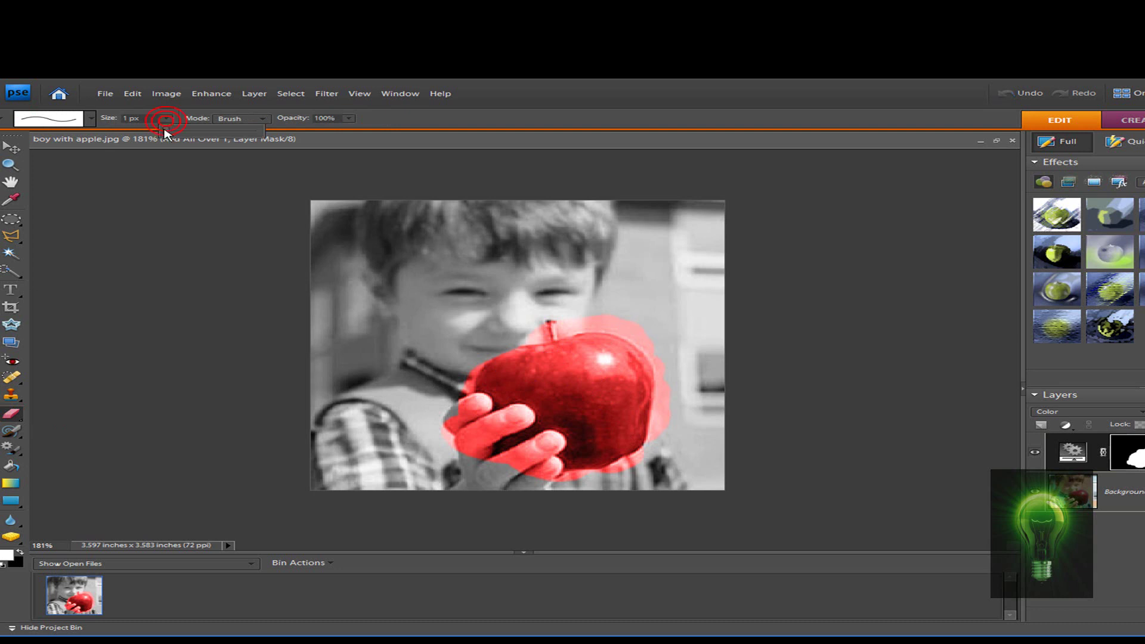
drag(161, 130, 213, 130)
mouse_move(647, 290)
mouse_down()
mouse_move(678, 320)
mouse_move(577, 298)
mouse_move(461, 321)
mouse_up()
mouse_move(682, 428)
mouse_down()
mouse_move(706, 435)
mouse_move(706, 382)
mouse_up()
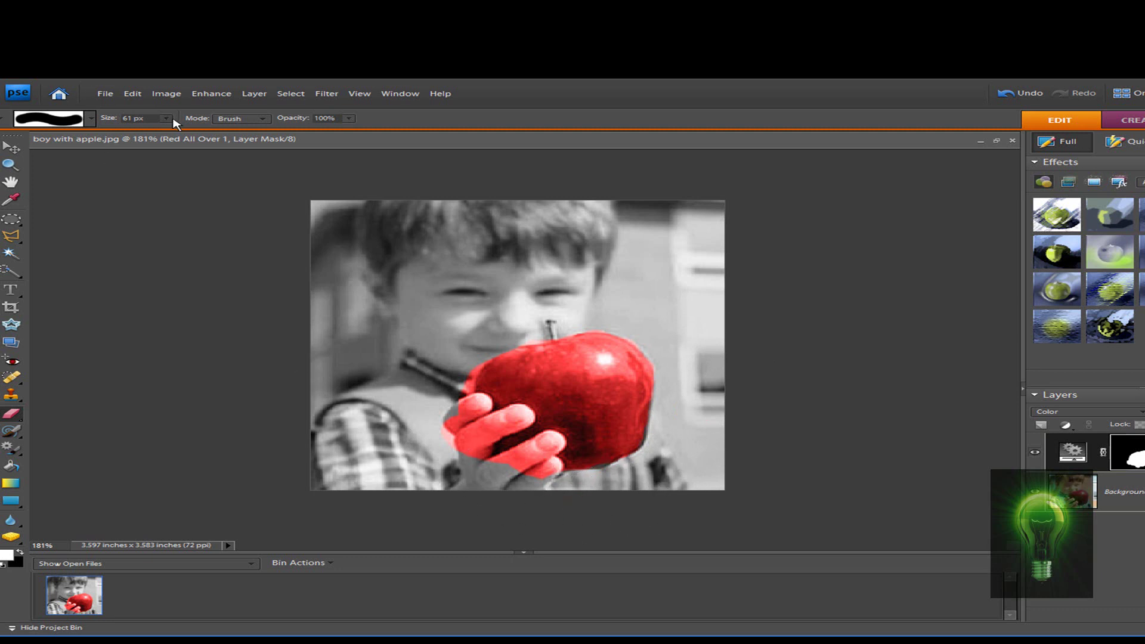
Step: Set the Eraser Tool's mode to Pencil
click(11, 413)
click(77, 418)
click(261, 122)
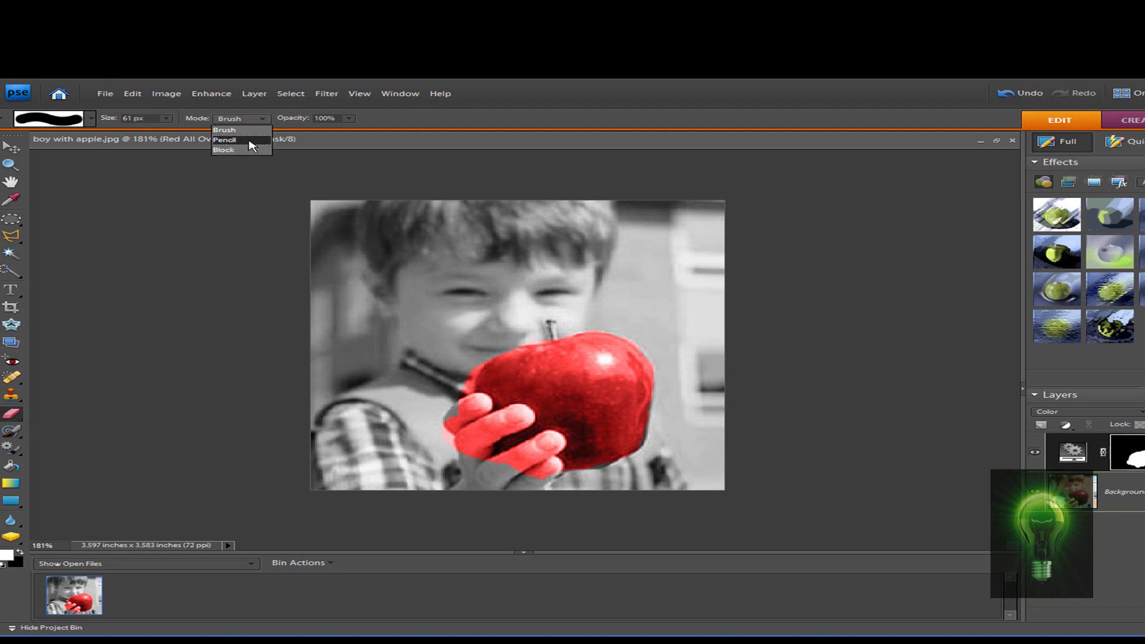
click(256, 140)
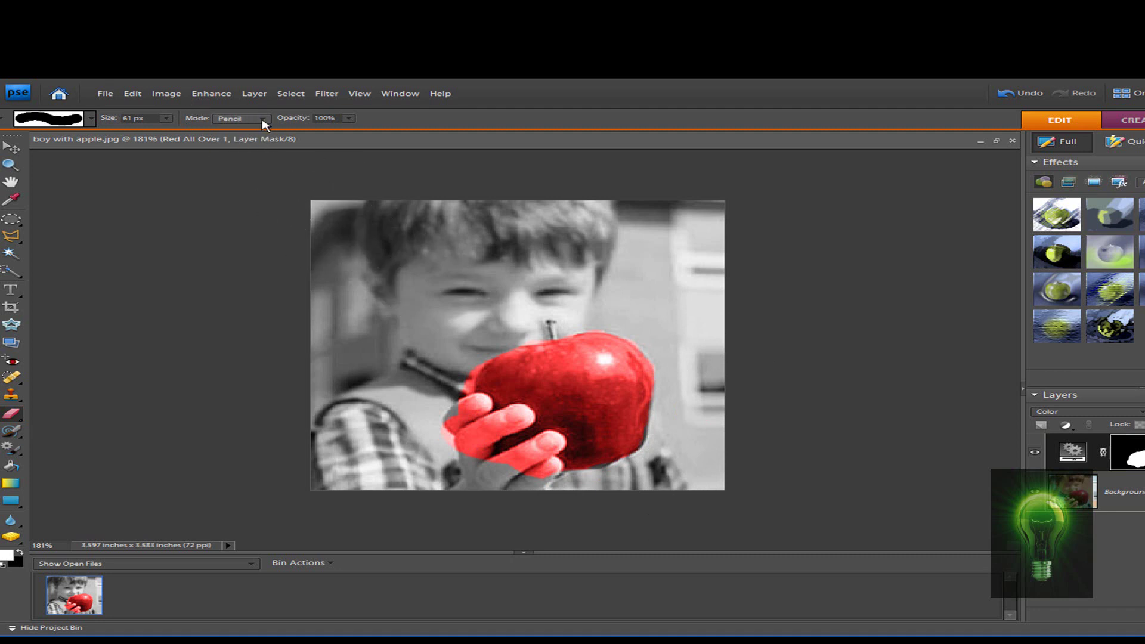
Step: Set the Eraser to Brush mode at 40 px and erase the red from the fingers and the apple's edge beside them
click(263, 121)
click(256, 131)
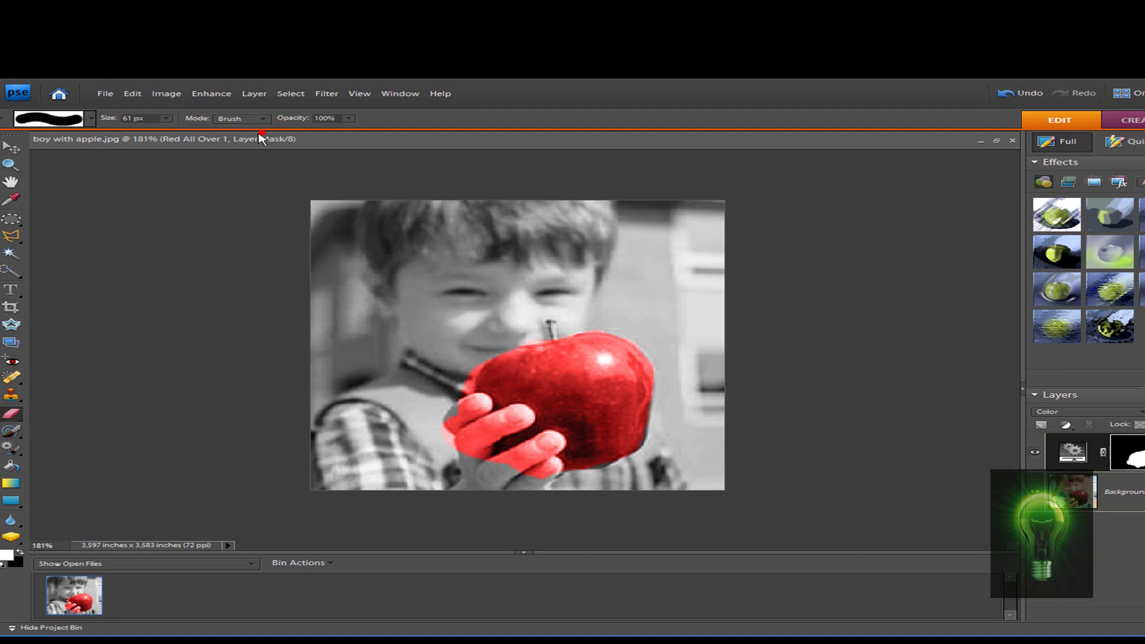
click(165, 118)
drag(171, 131, 152, 130)
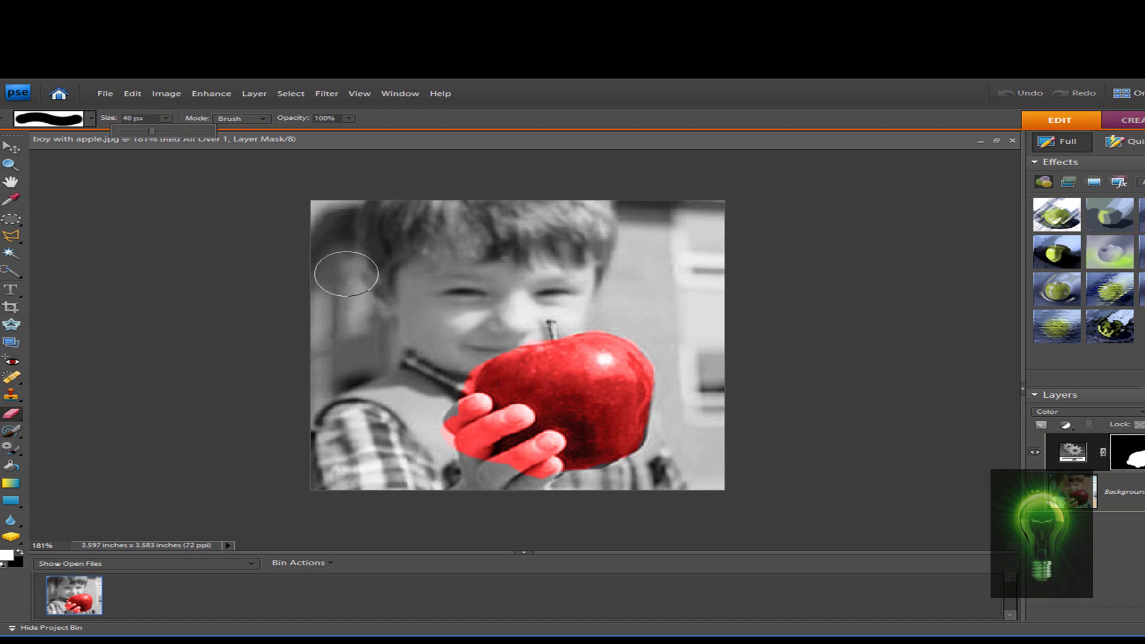
click(445, 382)
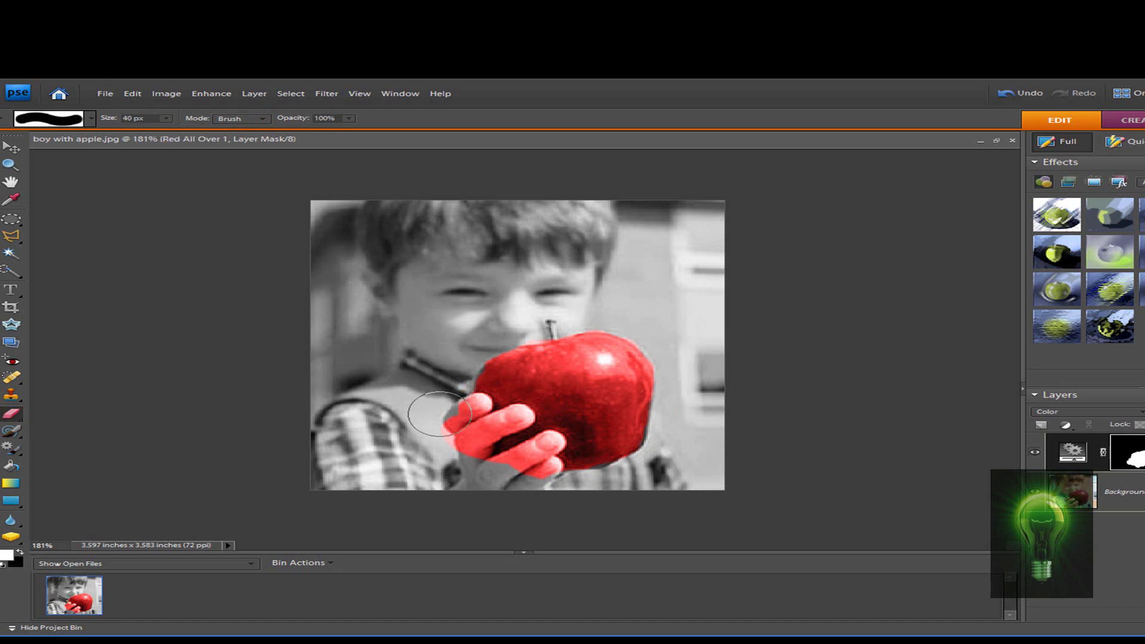
mouse_move(440, 420)
mouse_down()
mouse_move(485, 440)
mouse_move(499, 423)
mouse_move(472, 417)
mouse_move(506, 423)
mouse_move(538, 464)
mouse_move(534, 442)
mouse_move(457, 418)
mouse_up()
click(460, 412)
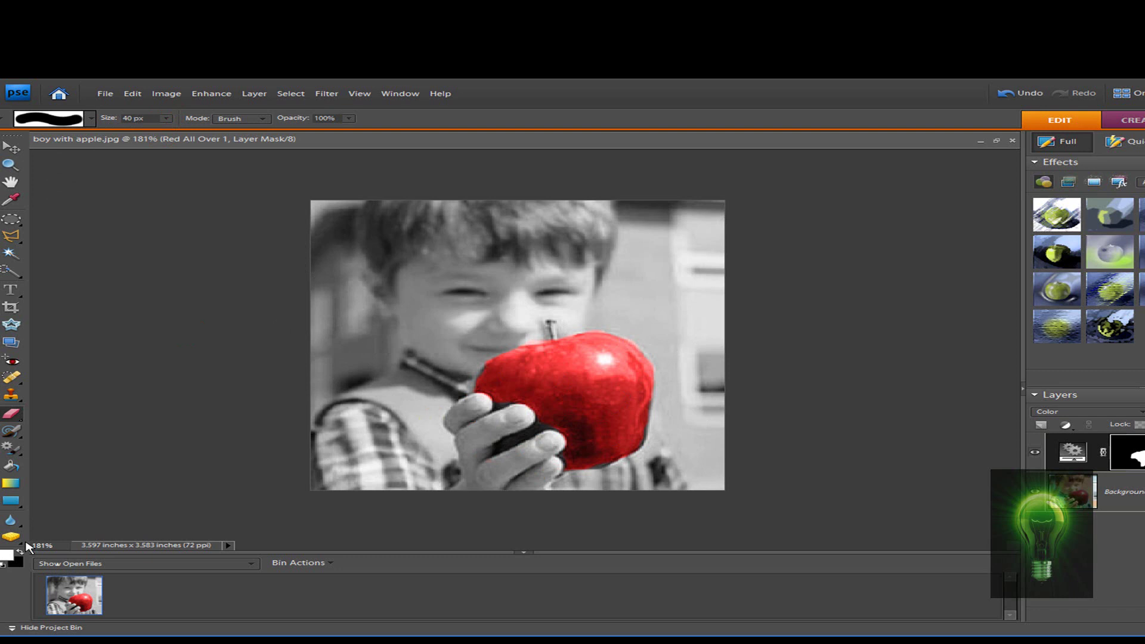
Step: Put the Eraser away and activate the Hand Tool
click(16, 425)
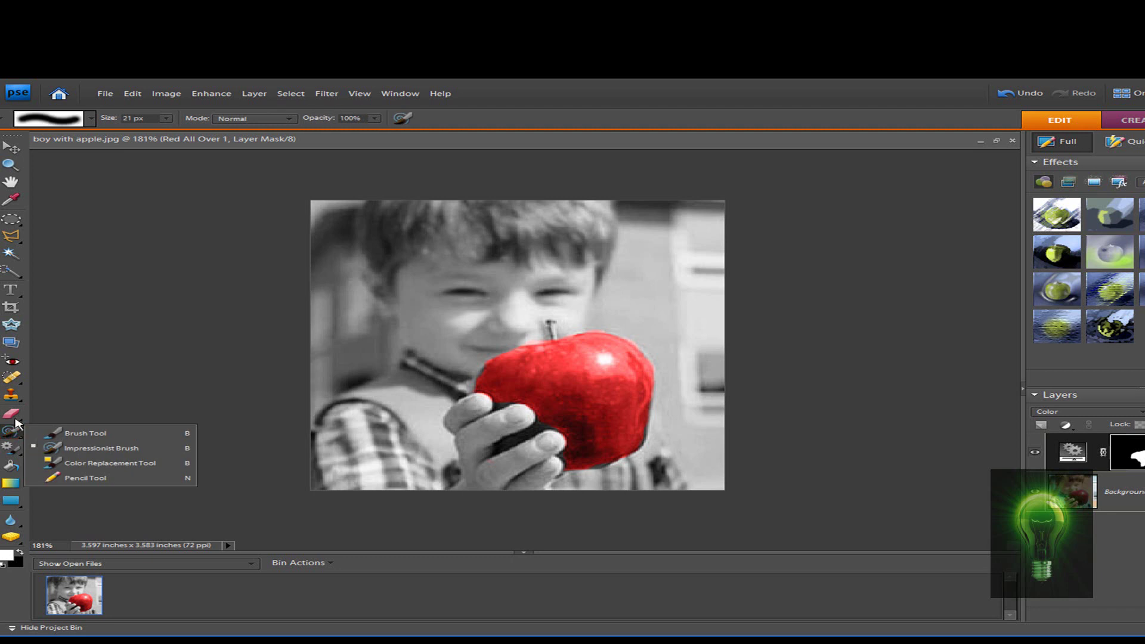
click(13, 414)
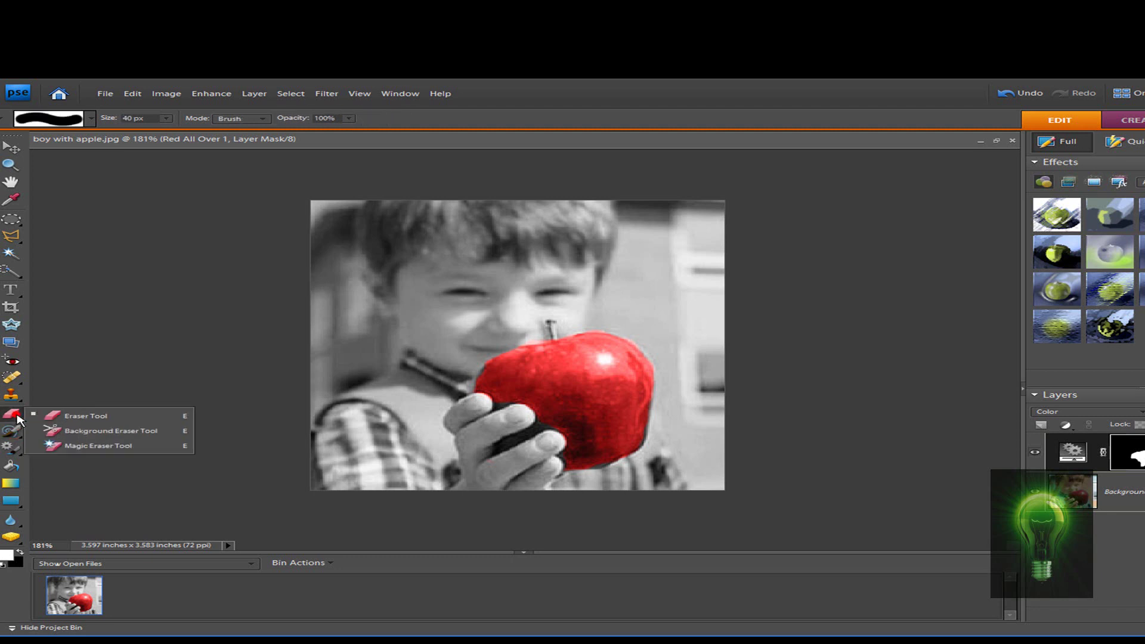
click(12, 182)
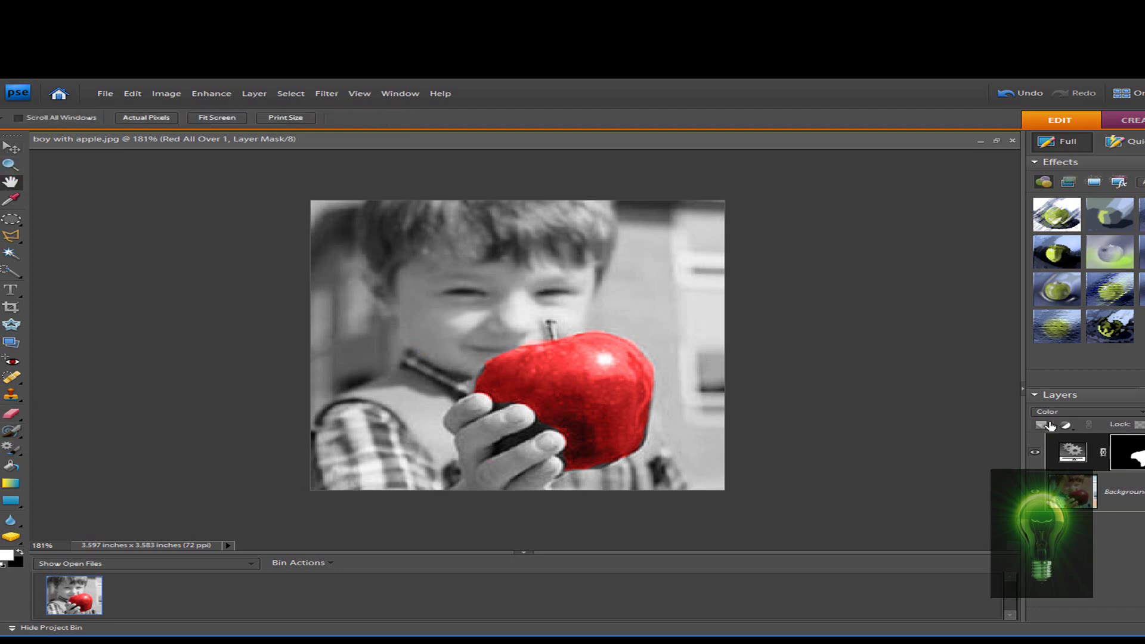
right_click(1084, 458)
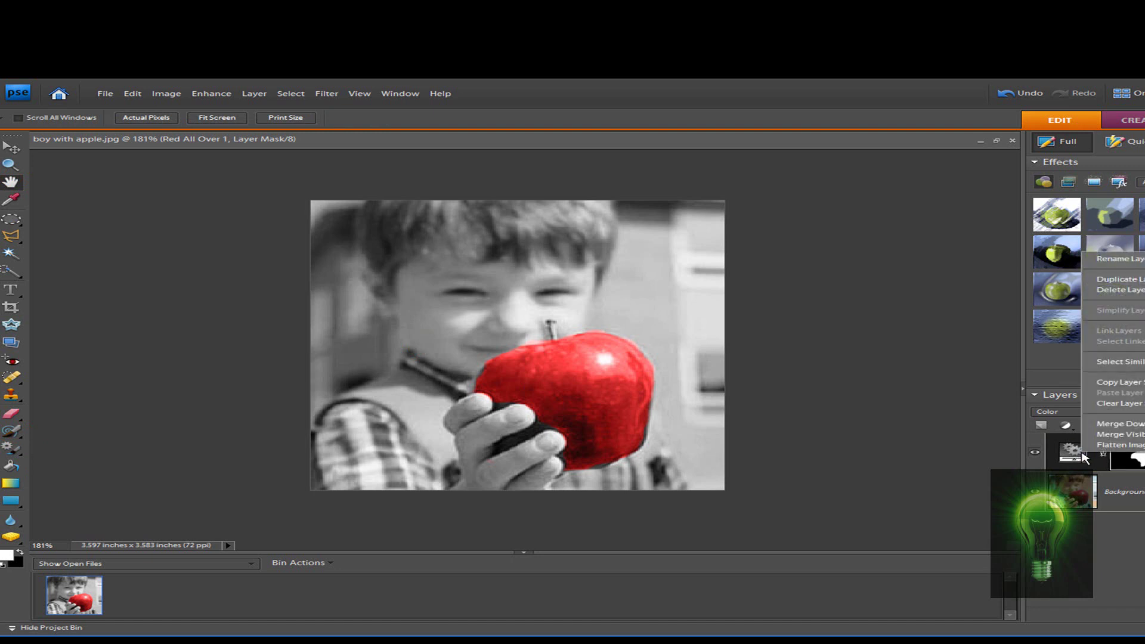
click(1025, 424)
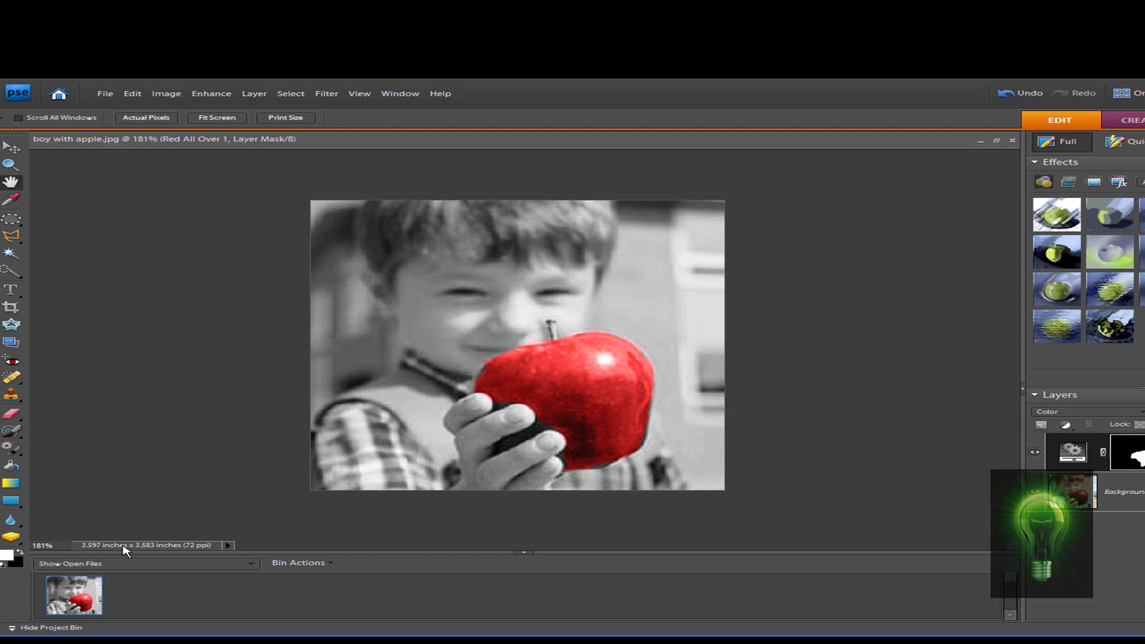
drag(89, 597, 439, 353)
click(105, 94)
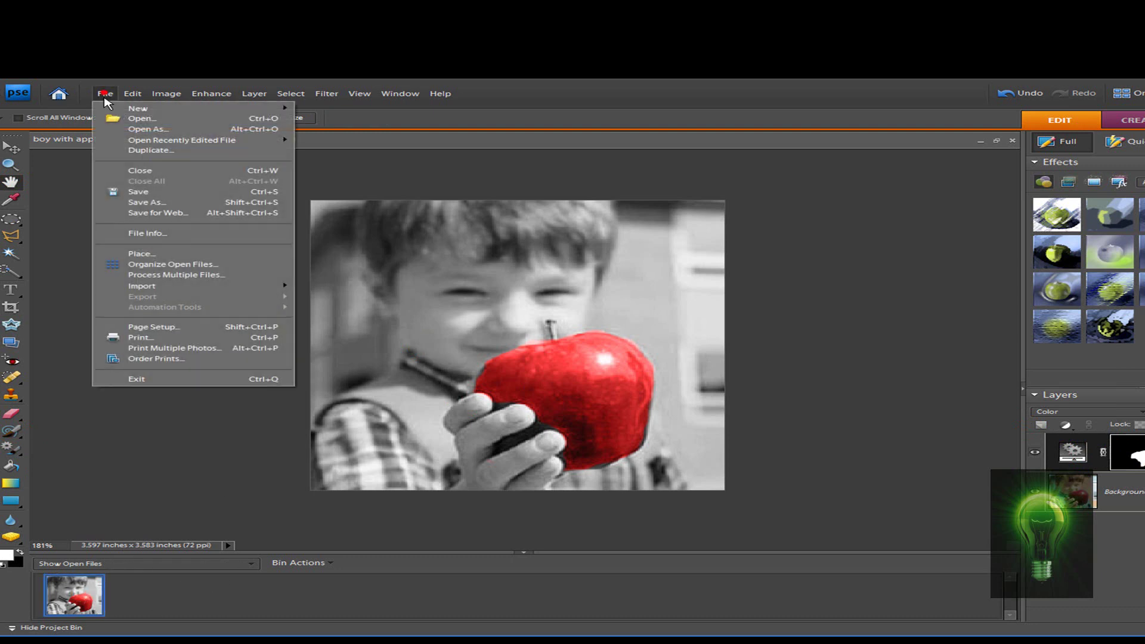
click(41, 274)
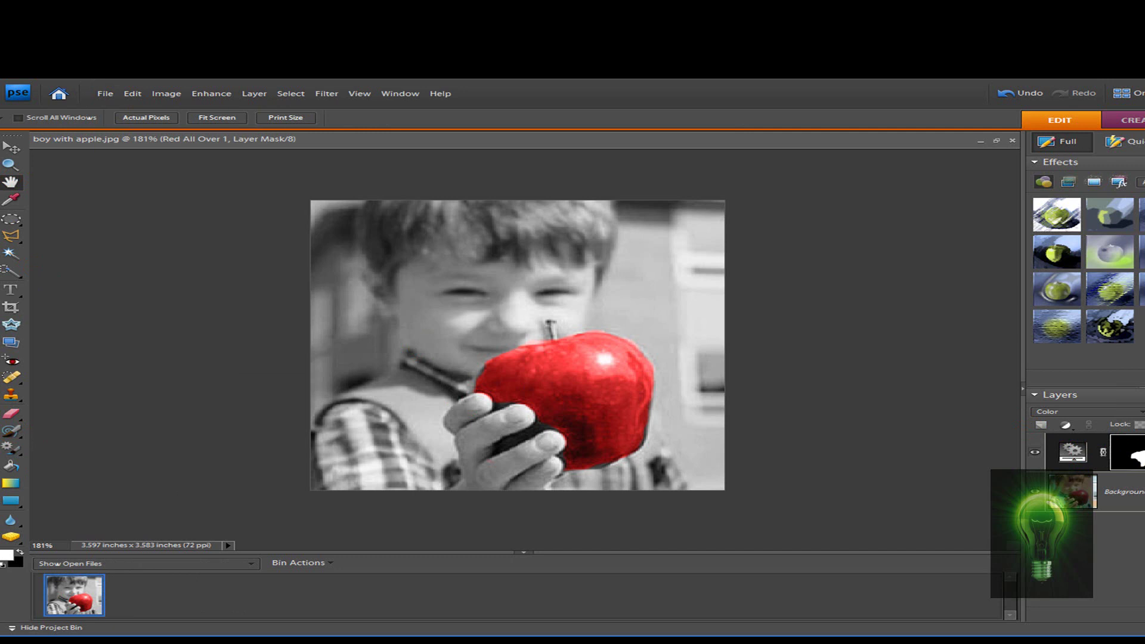